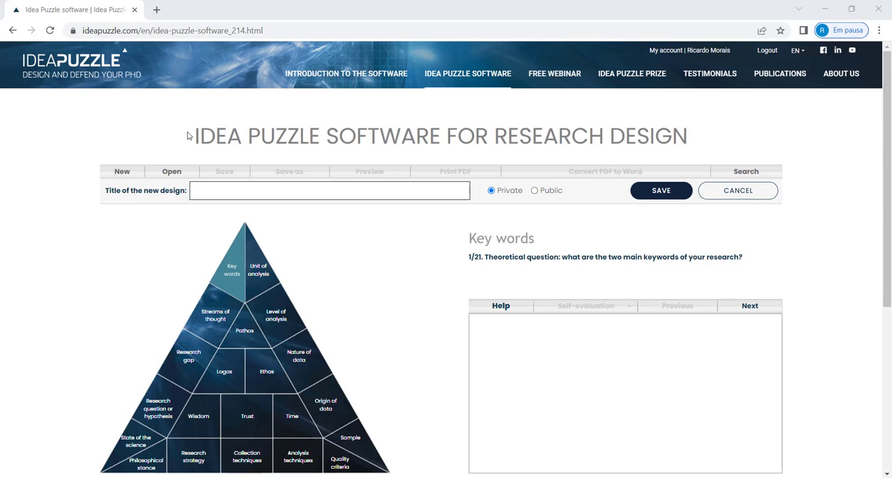
drag(190, 140, 700, 133)
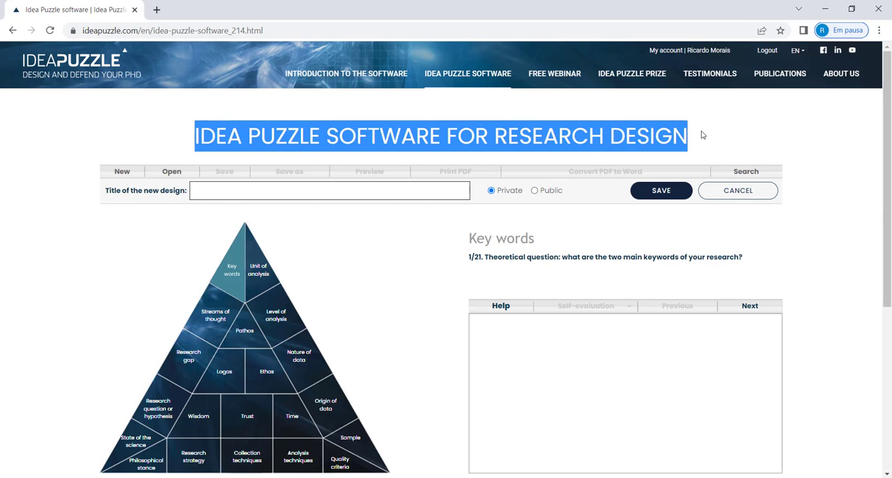
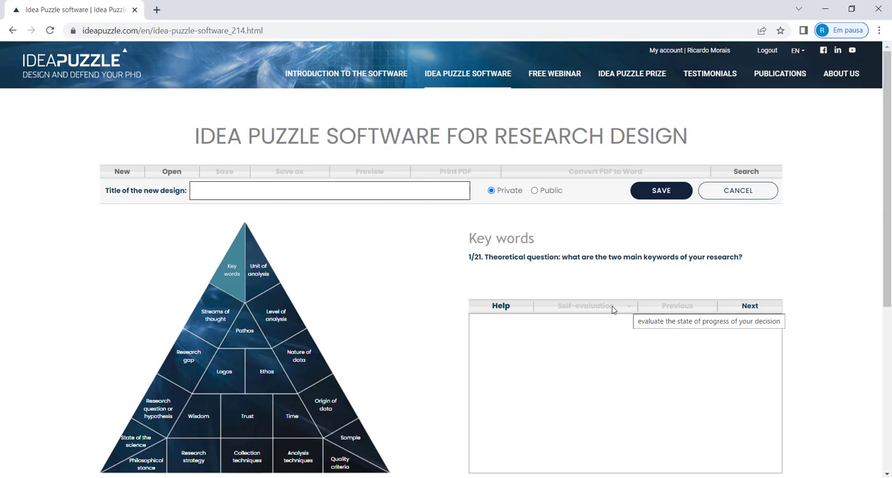
- Bring up the Help guidance for the Key words question in a new tab
click(518, 313)
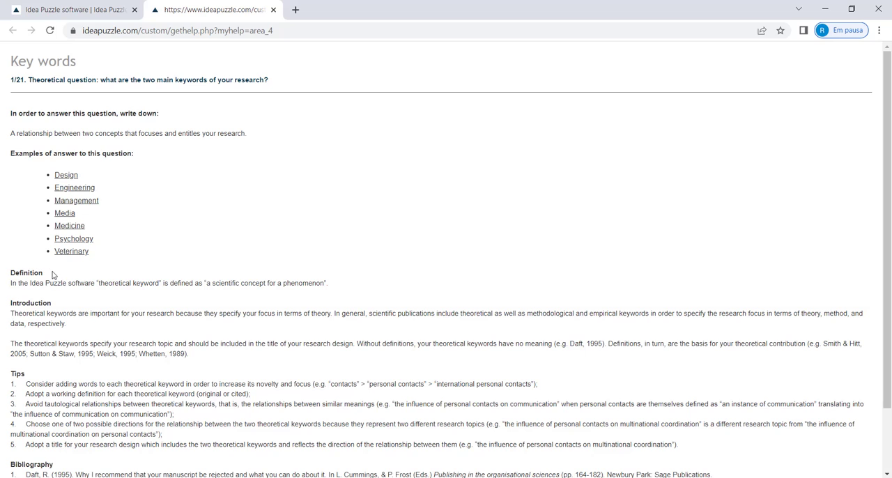
scroll(50, 381, down, 2)
scroll(91, 325, up, 2)
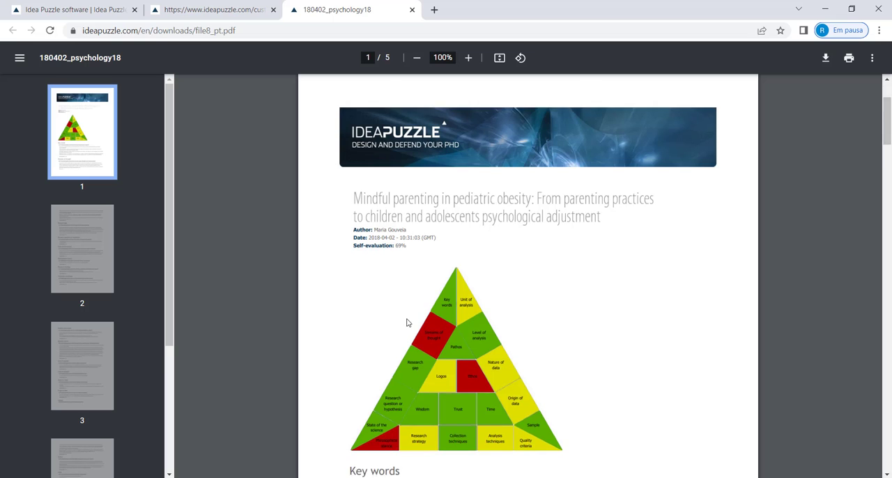
scroll(408, 323, down, 5)
scroll(406, 326, down, 3)
scroll(406, 326, up, 4)
scroll(418, 265, up, 2)
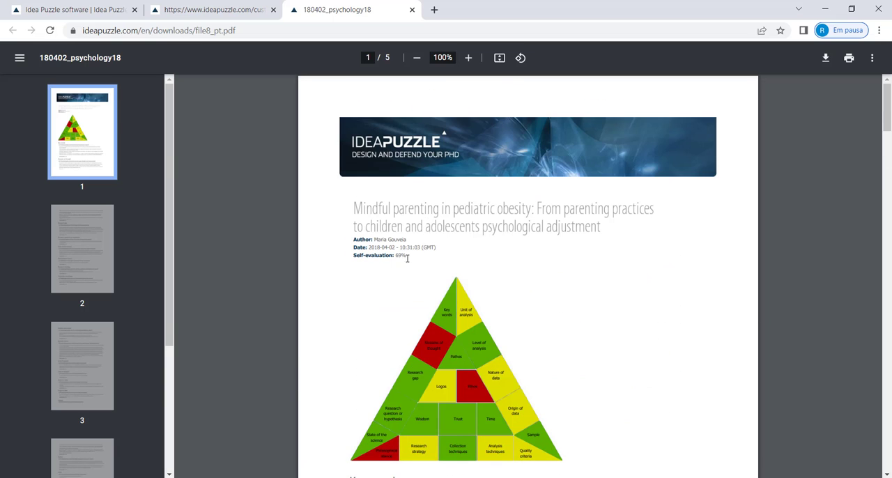
- Review the example PDF's 69% self-evaluation score and close the PDF tab
drag(407, 256, 399, 257)
click(410, 256)
scroll(412, 265, down, 1)
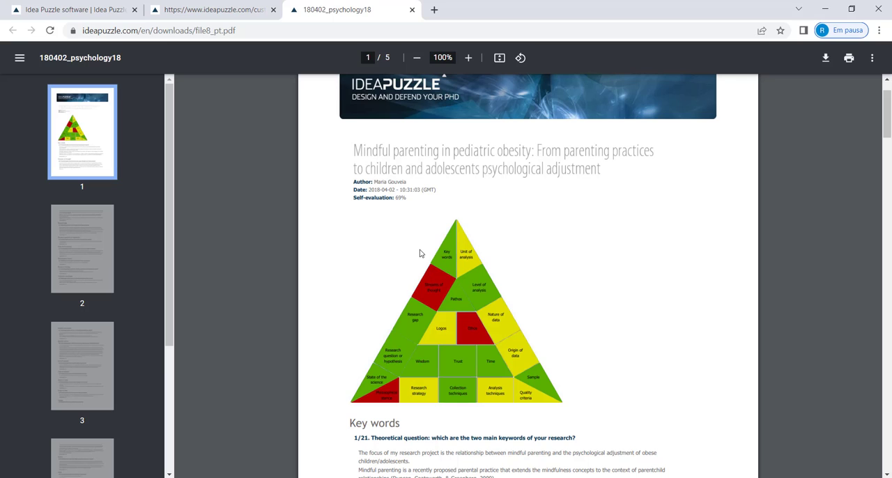
click(413, 11)
- Enter 'Demo' as the title of the new research design, noting the Private visibility
click(273, 10)
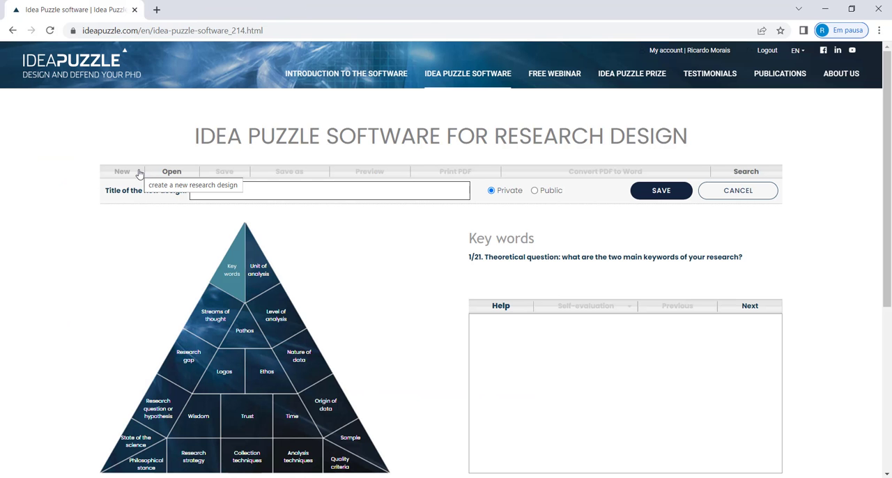
click(217, 190)
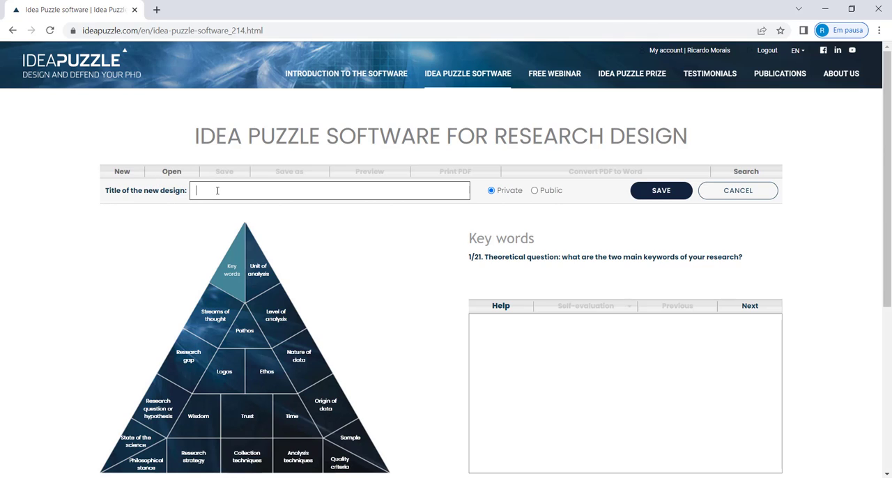
text(Demo)
double_click(218, 190)
click(436, 191)
drag(523, 187, 497, 189)
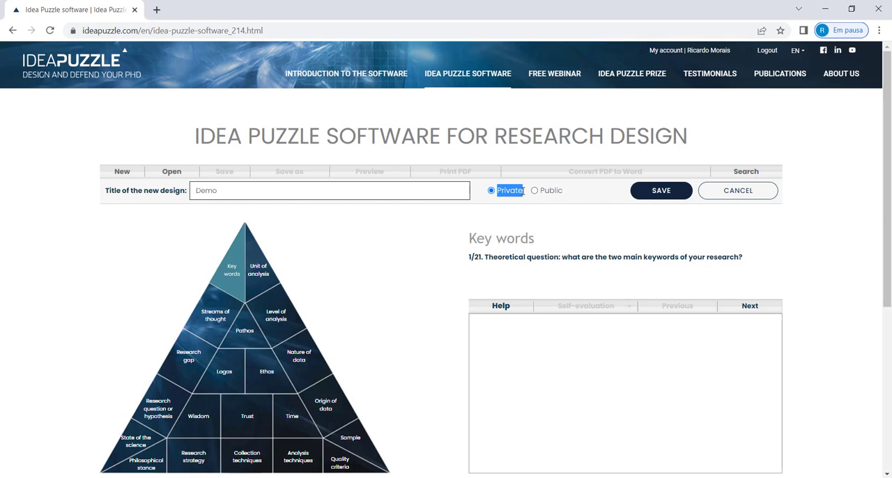
click(523, 196)
double_click(230, 188)
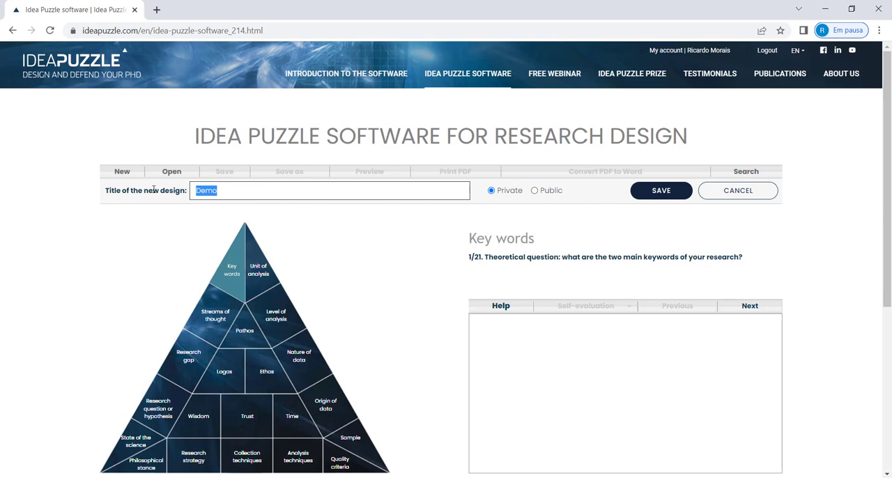
click(242, 190)
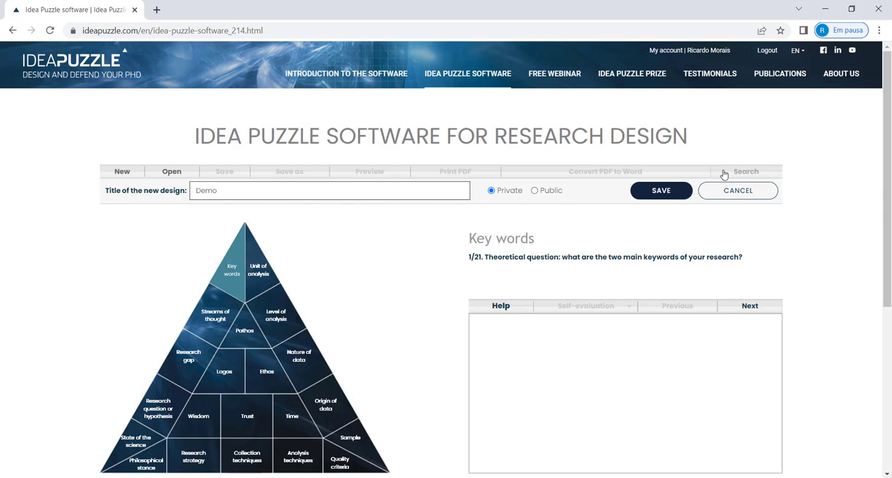
- Try Public visibility, set it back to Private and save the Demo design
click(535, 190)
drag(564, 191, 540, 191)
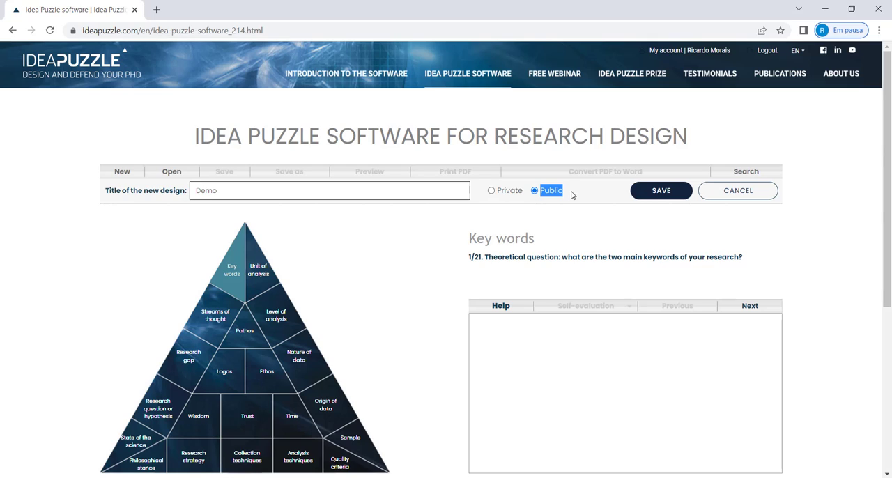
click(571, 195)
click(491, 190)
click(649, 192)
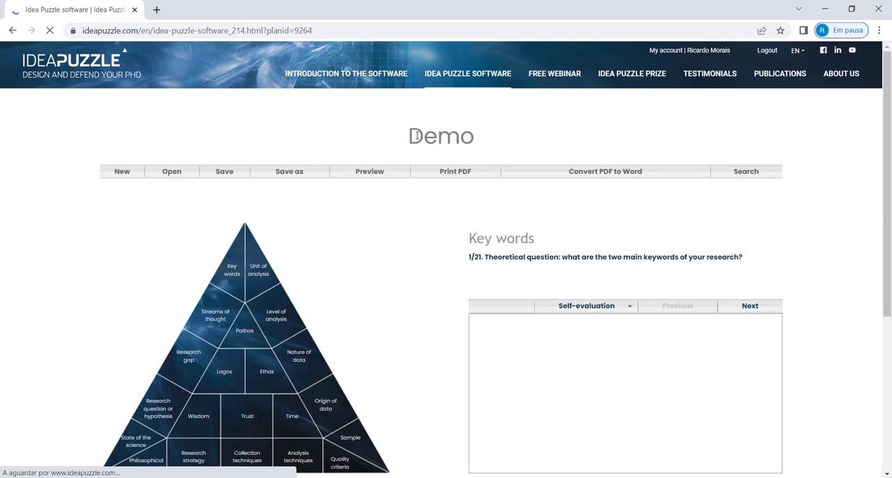
- Check the Demo title and the Key words question with its empty answer box
drag(417, 136, 490, 132)
click(486, 139)
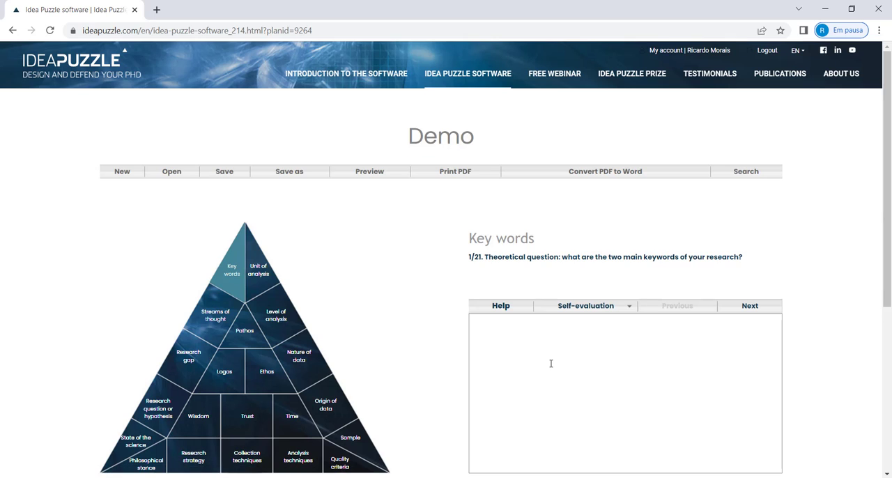
click(534, 348)
drag(470, 256, 488, 257)
click(488, 257)
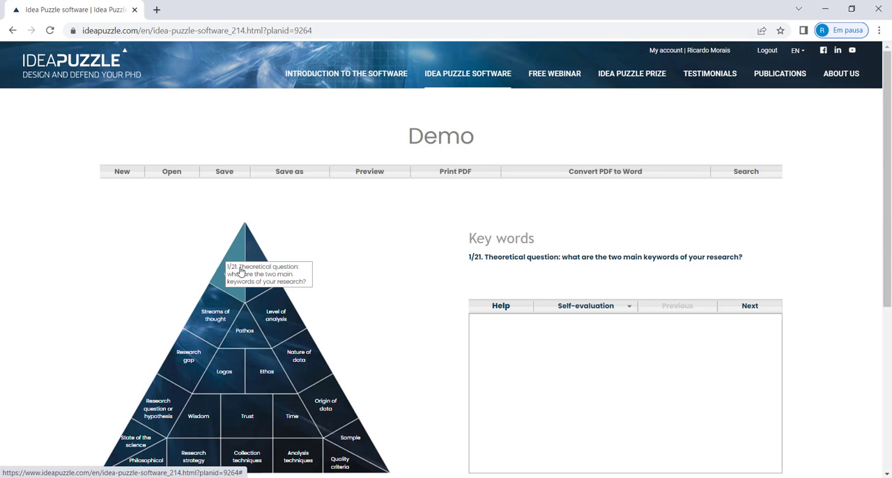
- Browse puzzle cells such as Trust, Research strategy, Ethos and Pathos, ending on Key words
click(276, 314)
click(214, 316)
click(218, 379)
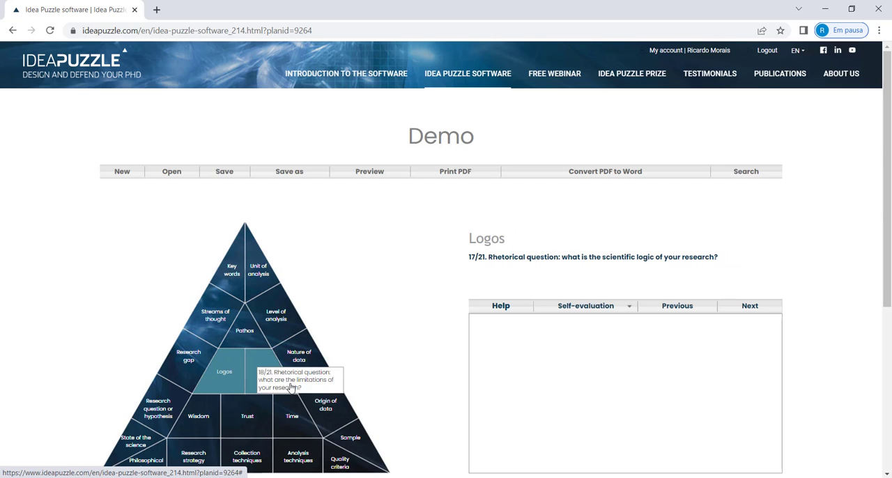
click(321, 404)
click(258, 424)
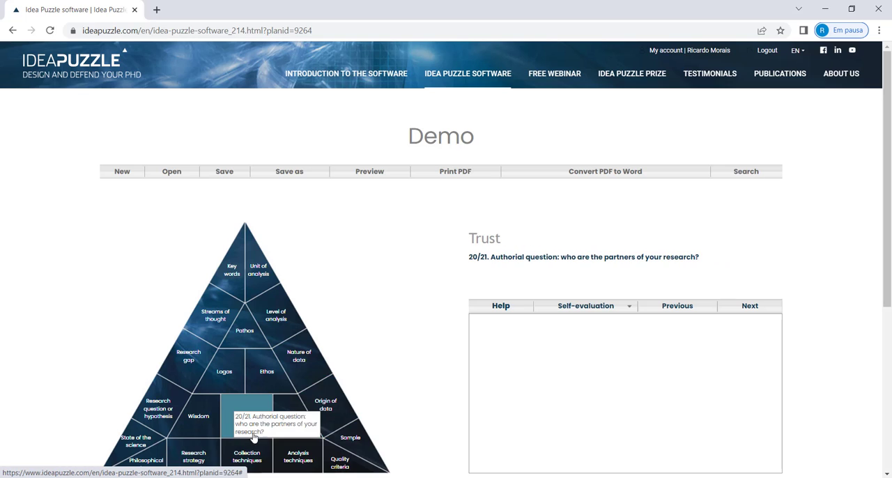
click(208, 458)
click(254, 380)
click(244, 341)
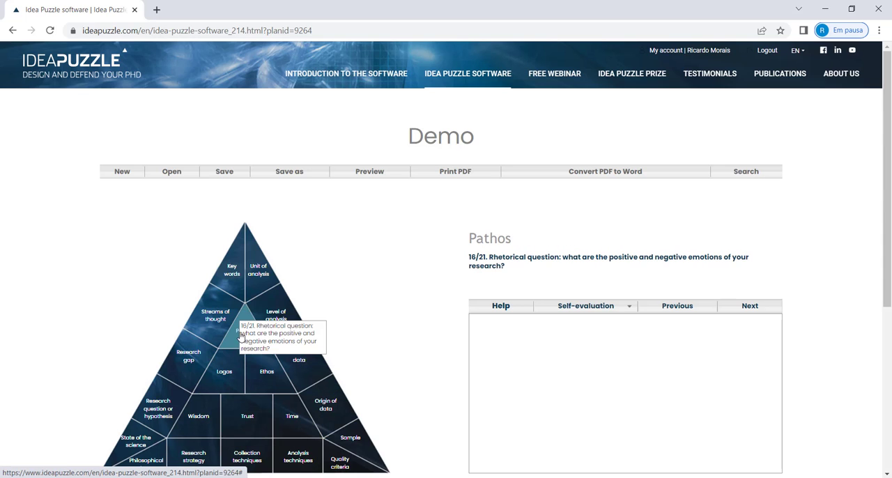
click(233, 271)
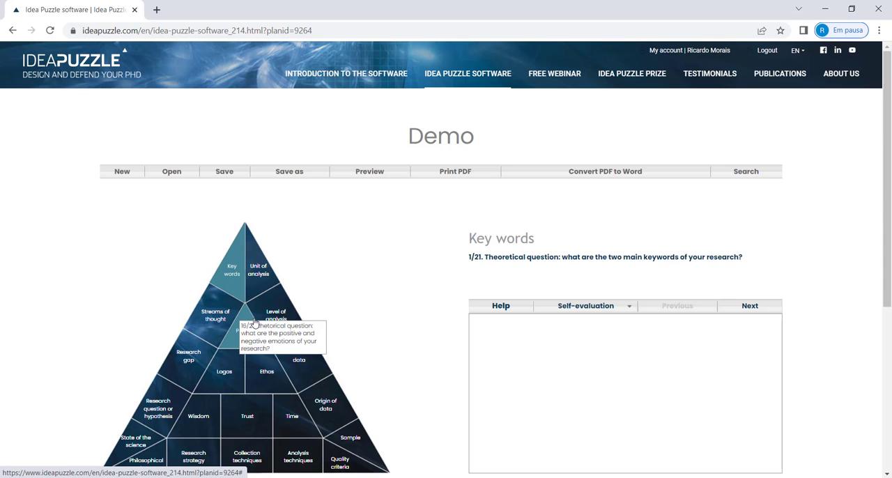
- Step to Streams of thought and back, leaving the caret in the Key words answer box
click(540, 327)
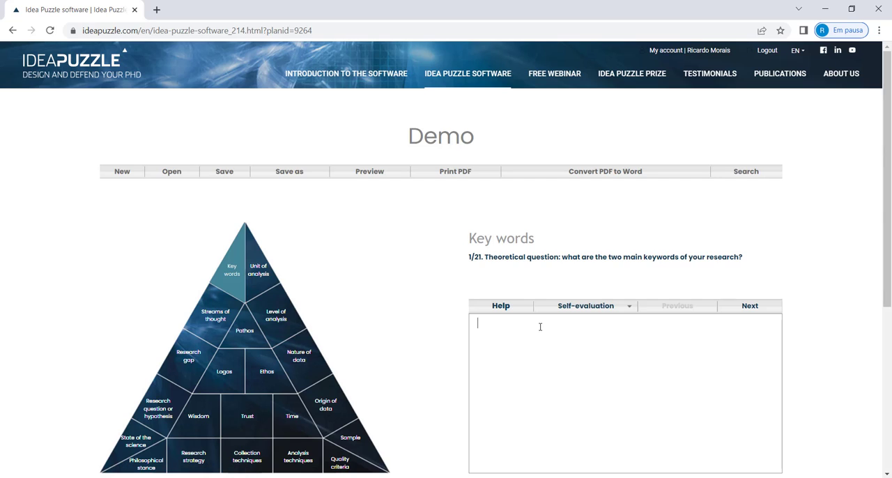
click(743, 311)
click(694, 313)
click(503, 334)
text(Demo)
- Self-evaluate Key words at 0% undecided (red) and advance to Streams of thought
click(591, 307)
click(609, 329)
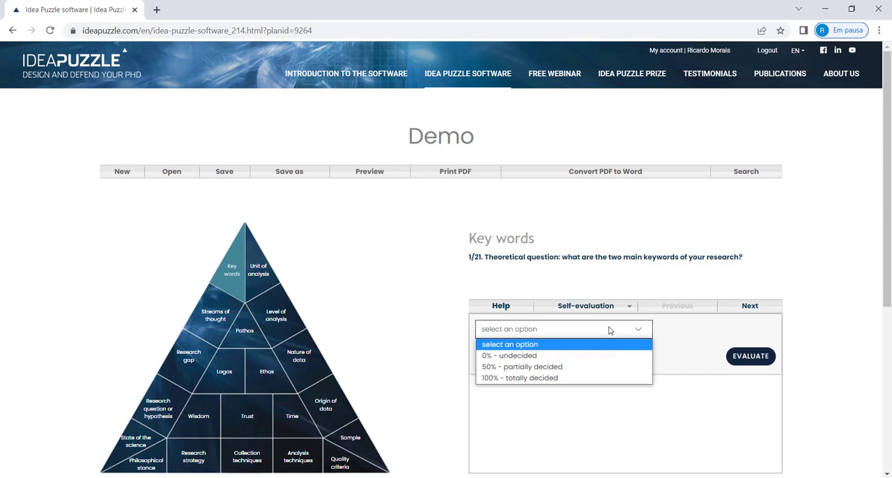
click(509, 355)
click(746, 356)
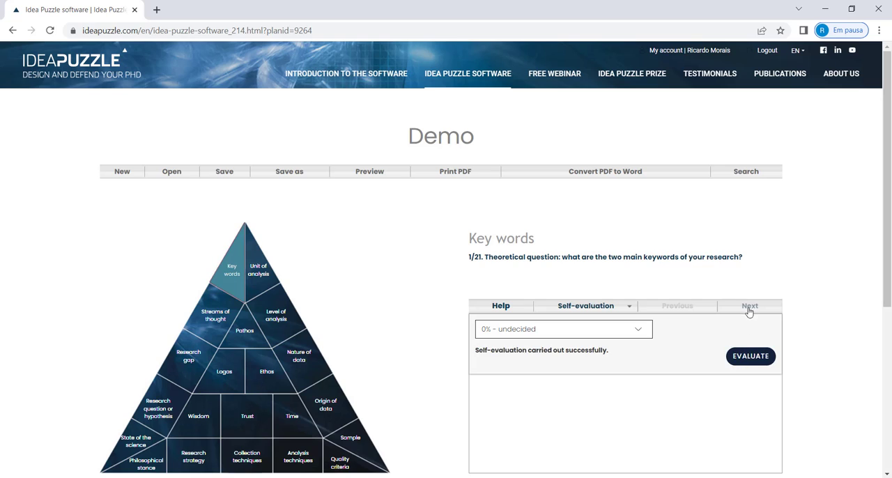
click(750, 312)
- Answer Streams of thought, rate it 50% partially decided (yellow) and advance to Research gap
click(582, 357)
text(Demo2)
click(608, 310)
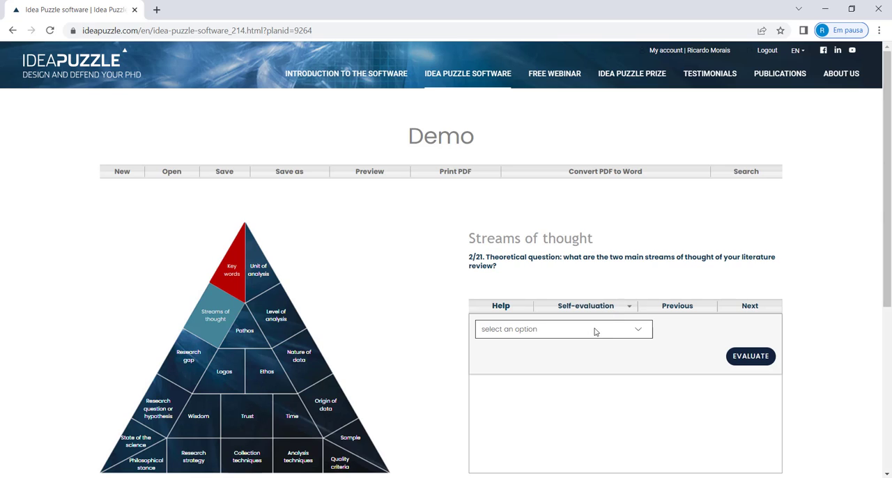
click(594, 332)
click(564, 366)
click(751, 356)
click(750, 307)
- Answer Research gap, rate it decided (green) and advance to Research question or hypothesis
click(583, 357)
text(Demo3)
click(590, 308)
click(586, 330)
click(571, 368)
click(751, 356)
click(750, 307)
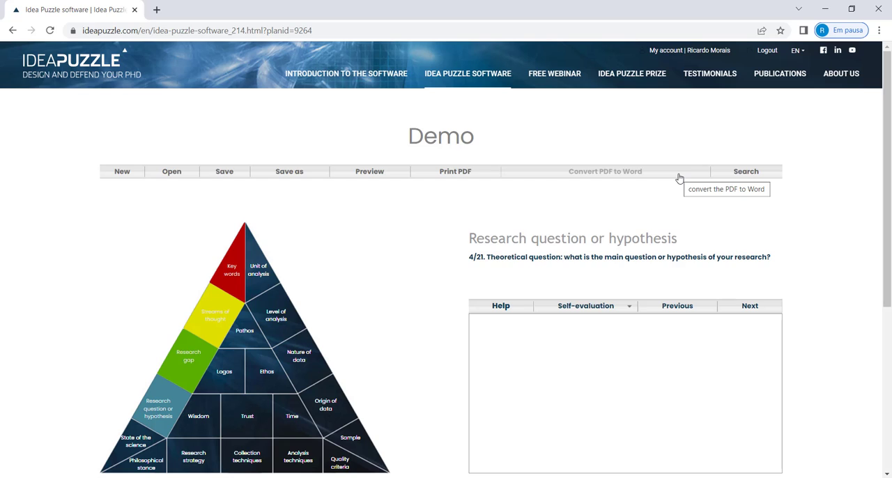
- Leave via Search, confirming the save, so the design list shows Demo dated 2022-03-23
click(770, 175)
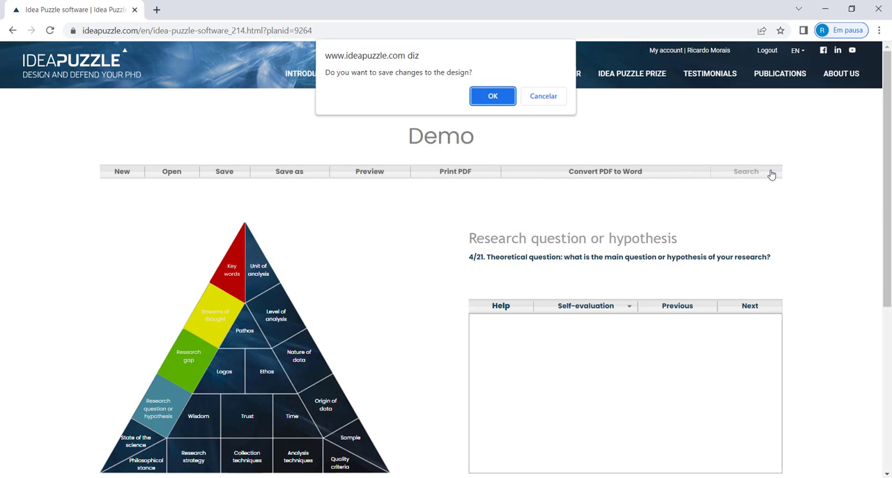
click(515, 102)
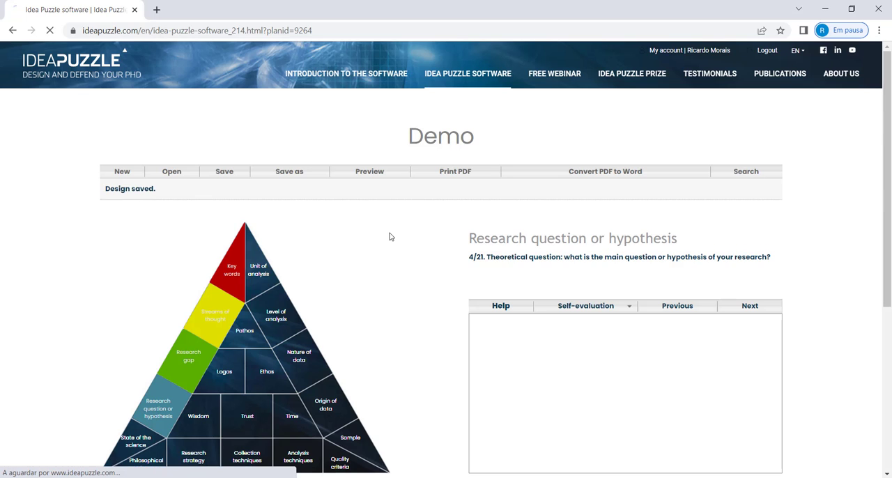
double_click(363, 203)
drag(387, 200, 431, 203)
- Try the search field and inspect the list of searchable fields
click(350, 191)
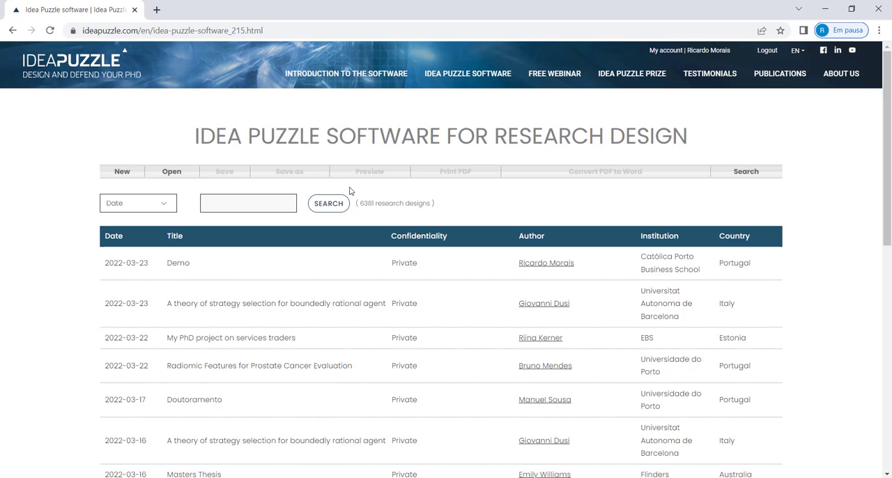
click(264, 203)
click(170, 203)
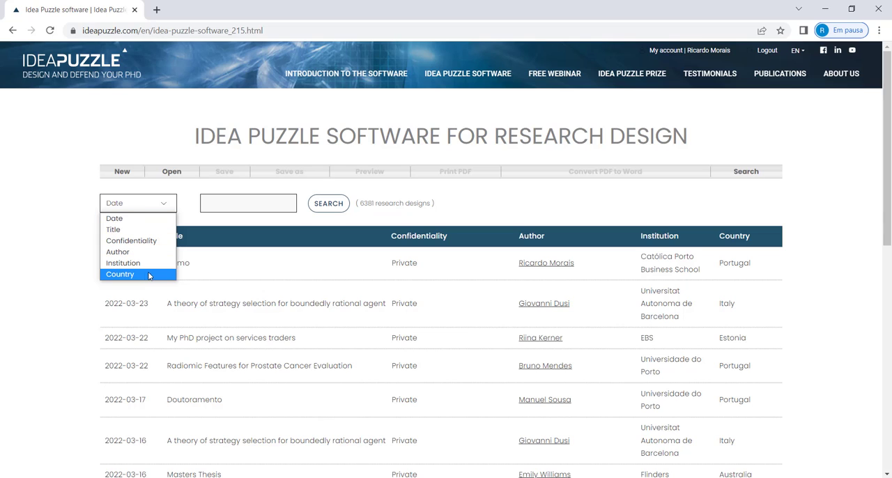
click(544, 202)
- Peek at the author contact form, then switch to My research designs listing the private Demo
click(554, 263)
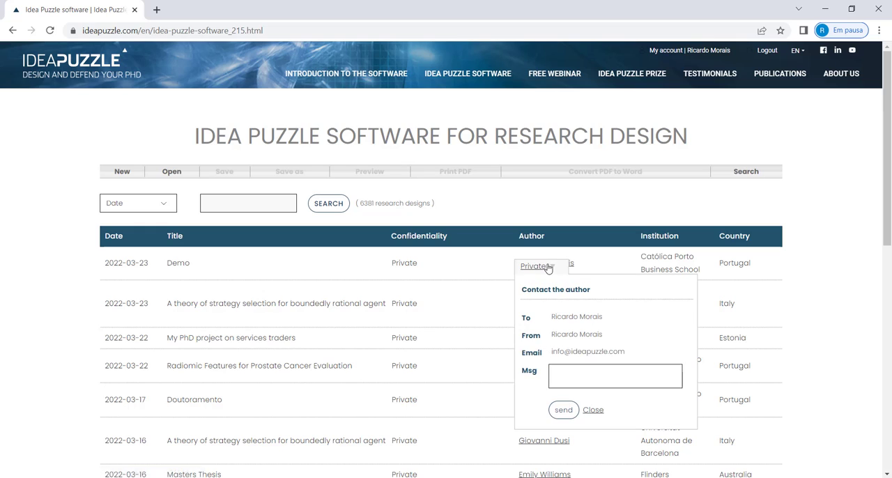
click(578, 381)
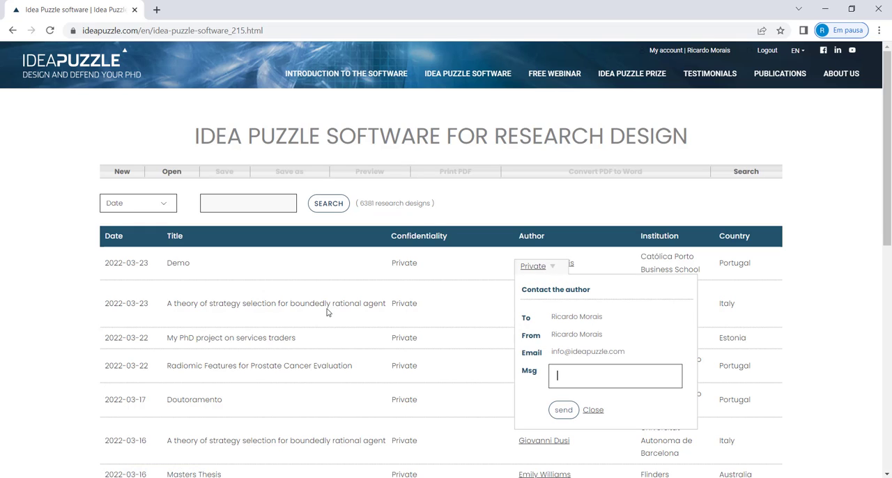
click(187, 174)
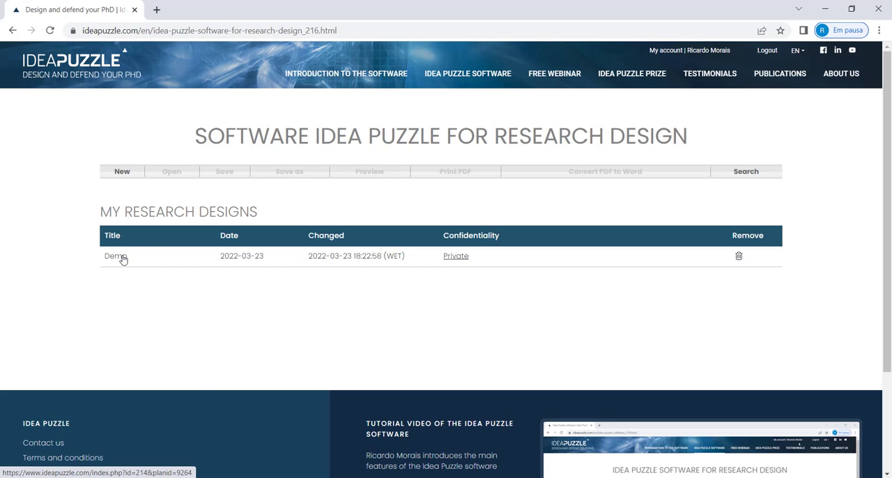
- Reopen the Demo design from My research designs into the puzzle editor
click(116, 258)
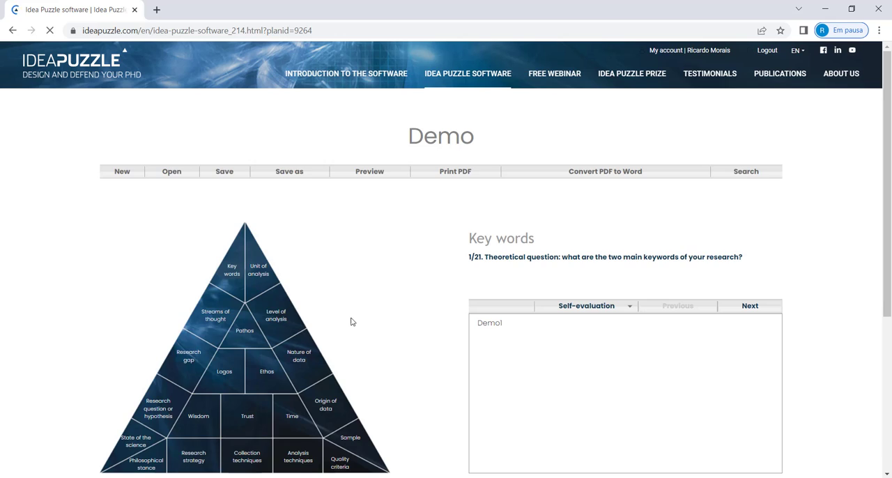